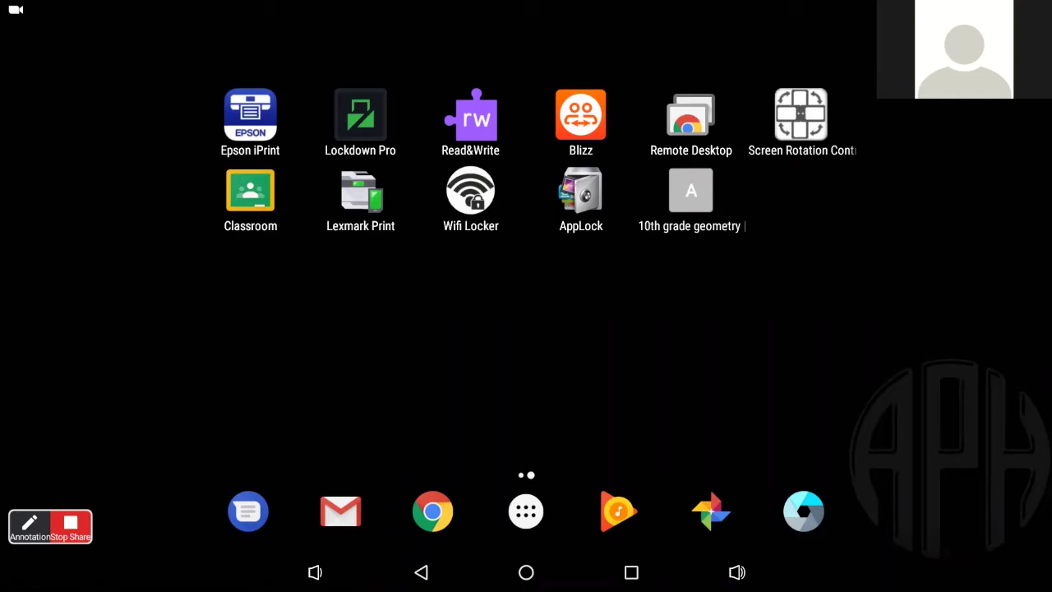
- Scroll the app drawer and launch the Android Settings app
click(526, 511)
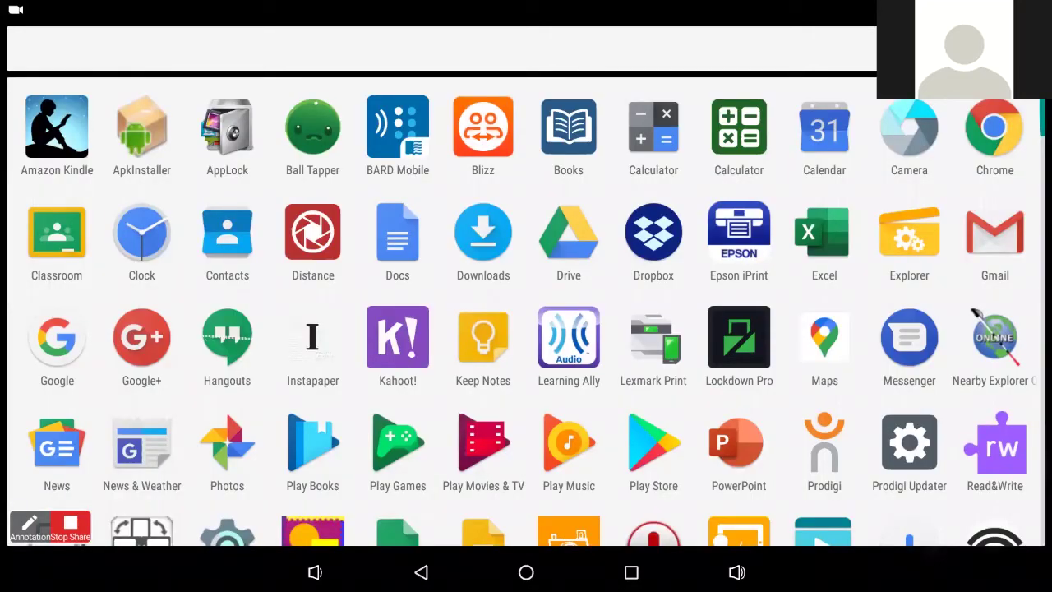
scroll(526, 313, down, 3)
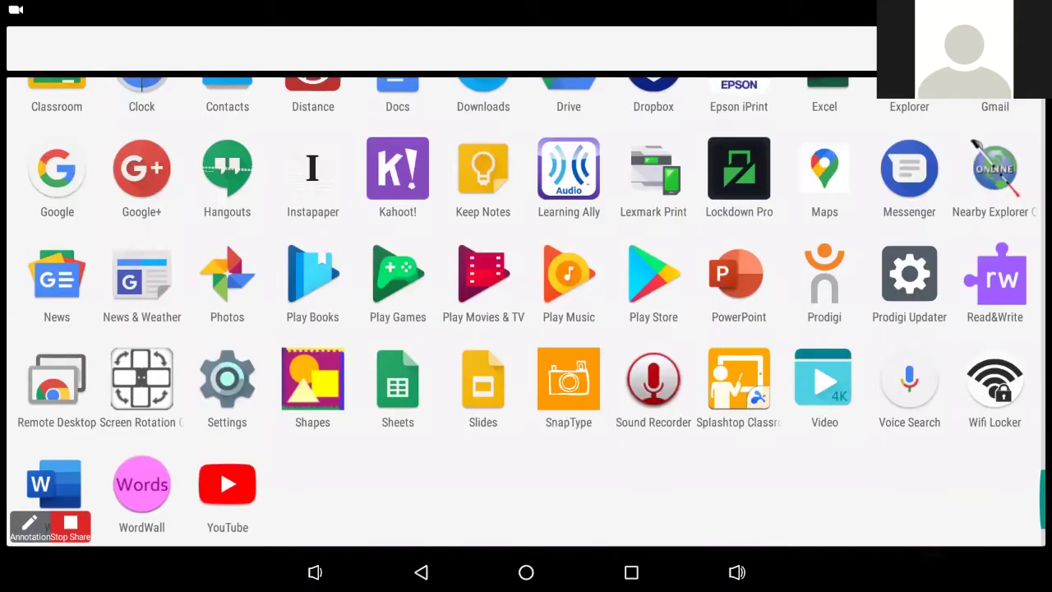
click(227, 379)
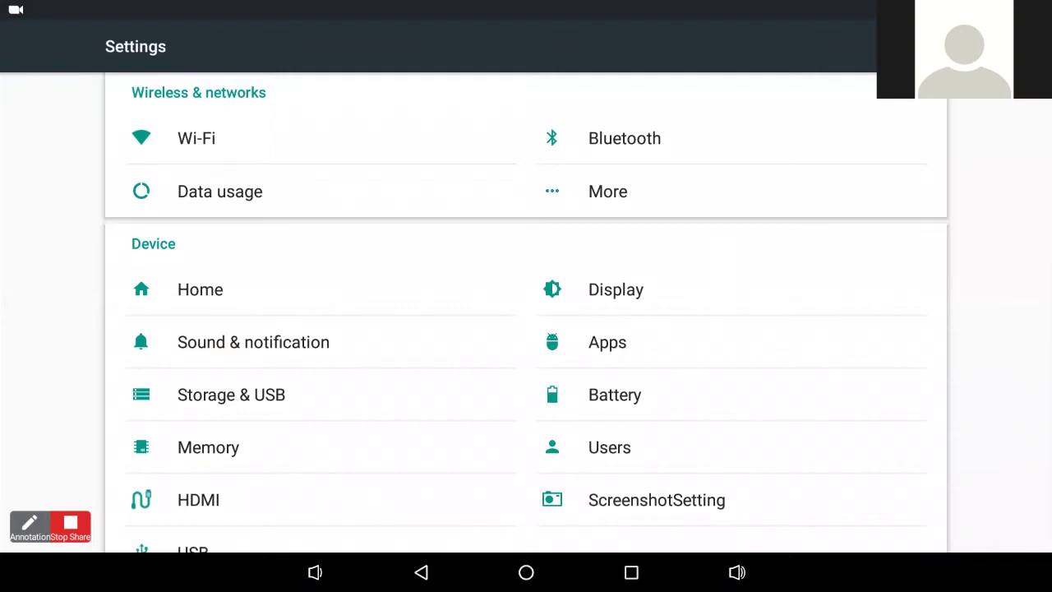
- Scroll down to the Device section and go to the USB page
scroll(526, 316, down, 5)
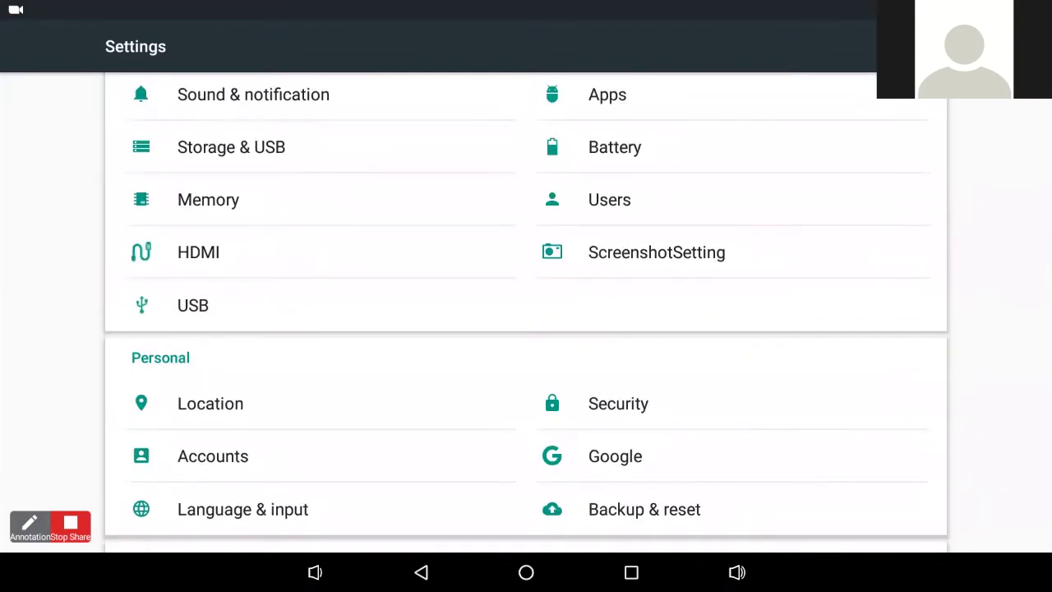
click(197, 305)
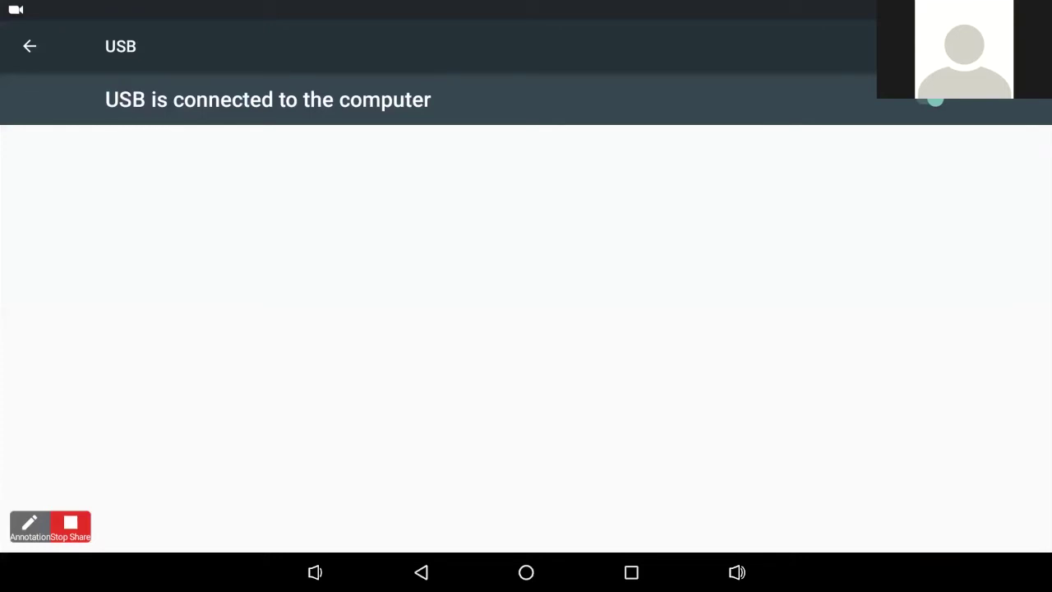
- Switch off the USB computer connection, then launch Prodigi from the app drawer
click(929, 100)
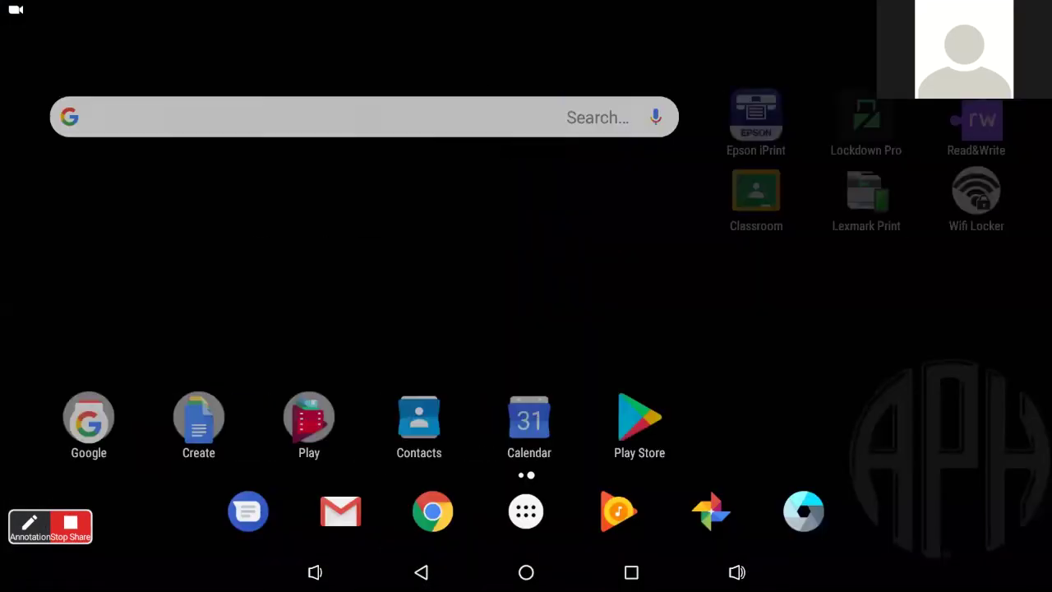
click(526, 511)
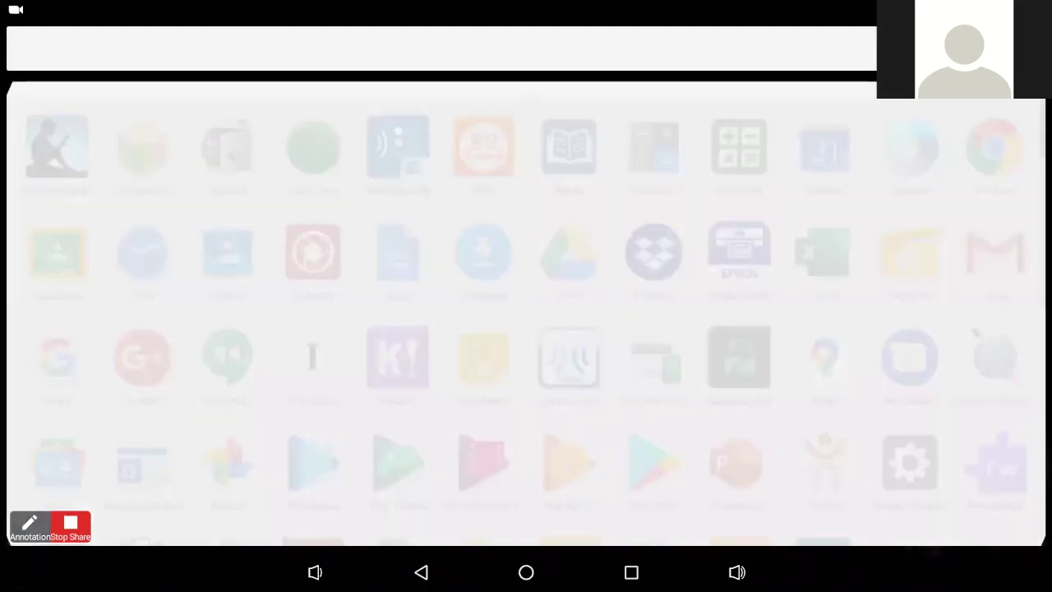
click(825, 444)
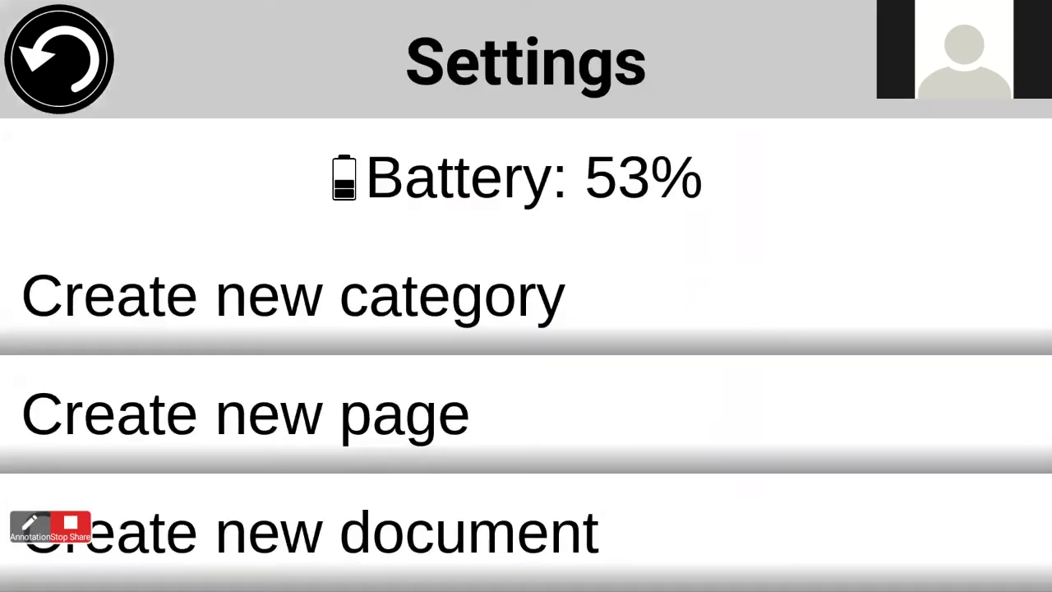
- Scroll down Prodigi's Settings toward the Import option
scroll(526, 355, down, 3)
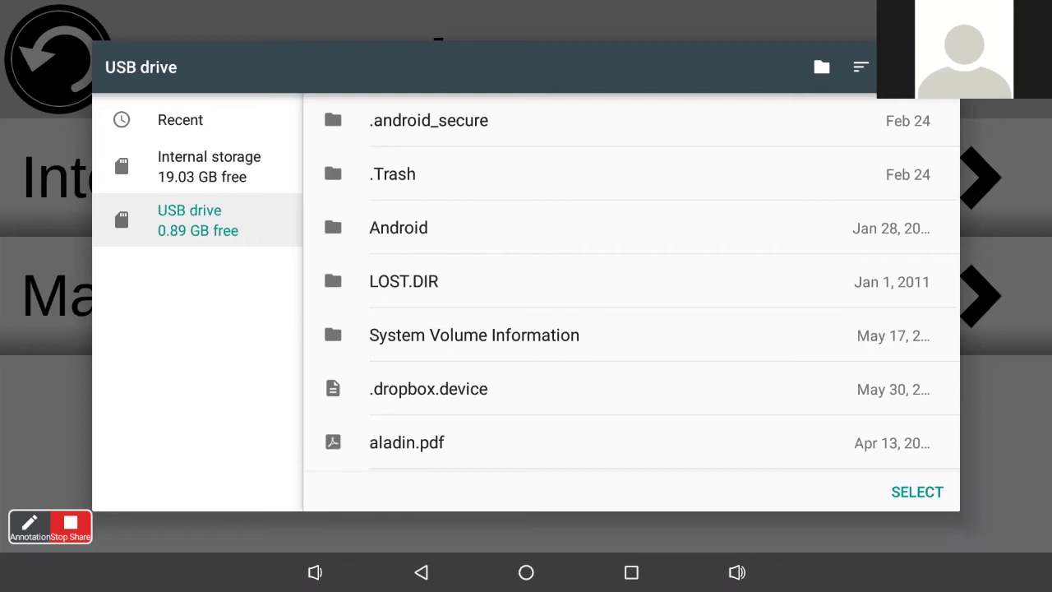
- Select the USB drive as the import source
click(917, 492)
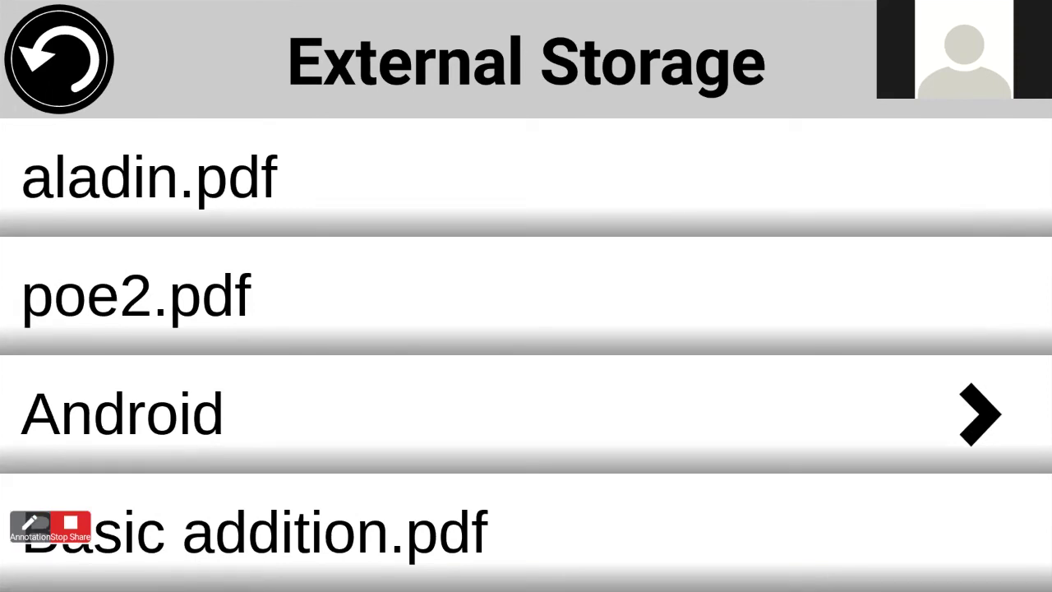
- Import poe2.pdf from the External Storage list
click(135, 296)
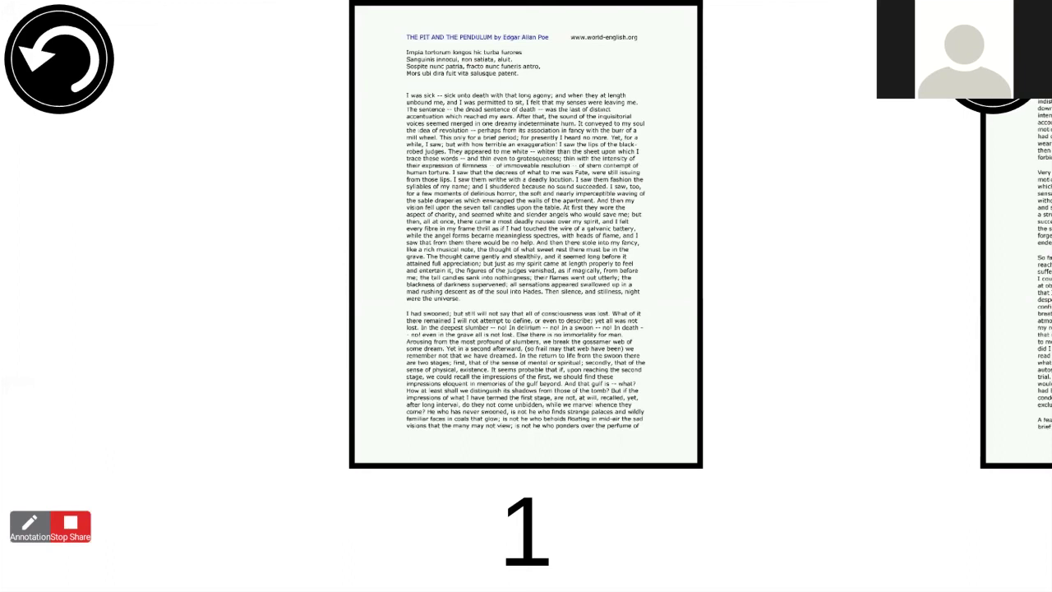
click(526, 246)
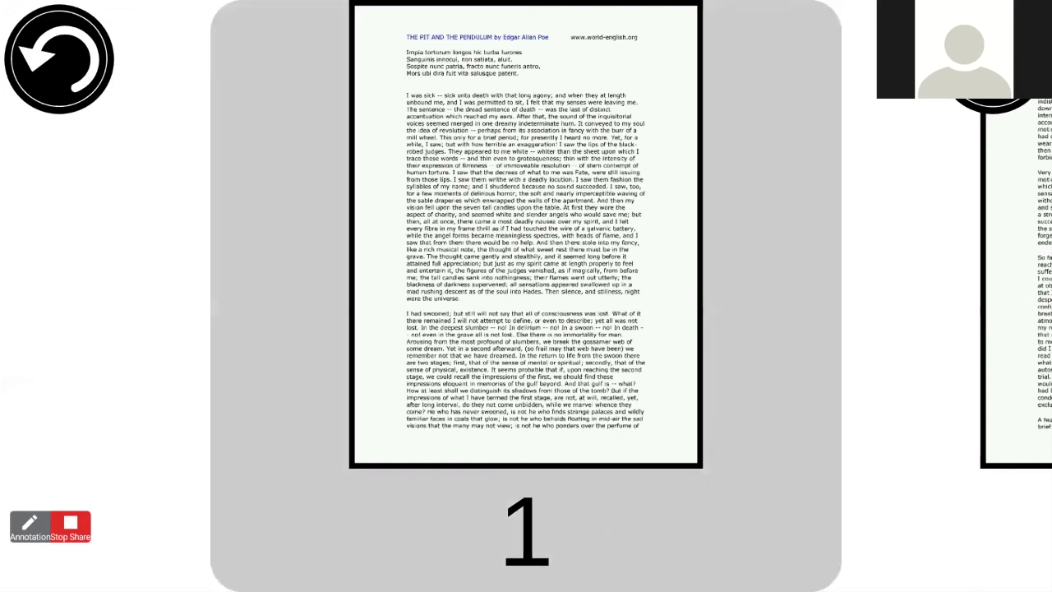